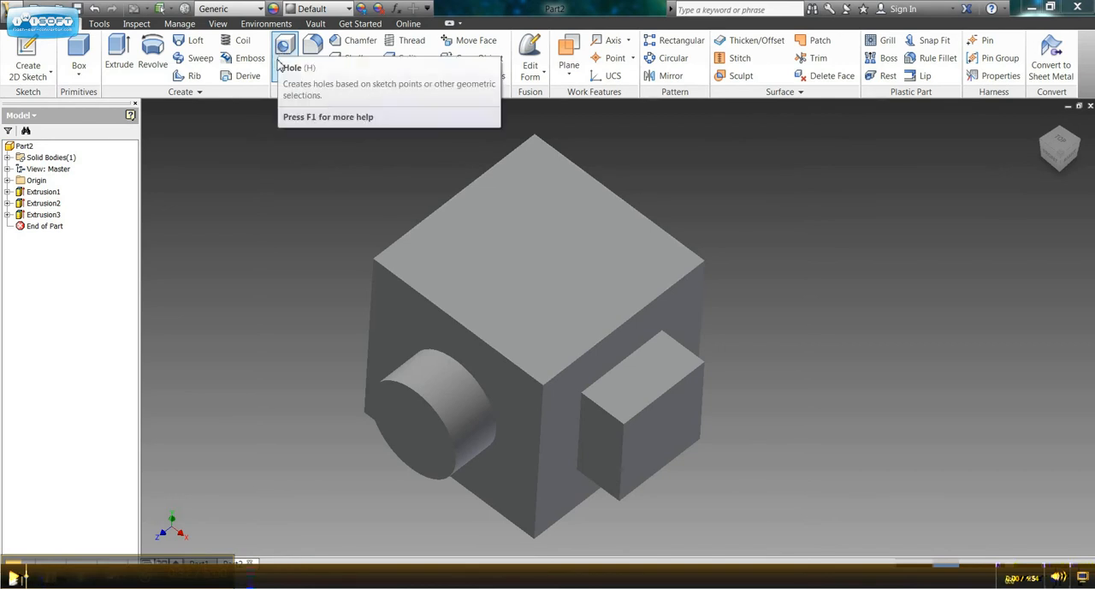
Start a Hole feature for the cube's top face with Linear placement.
click(550, 270)
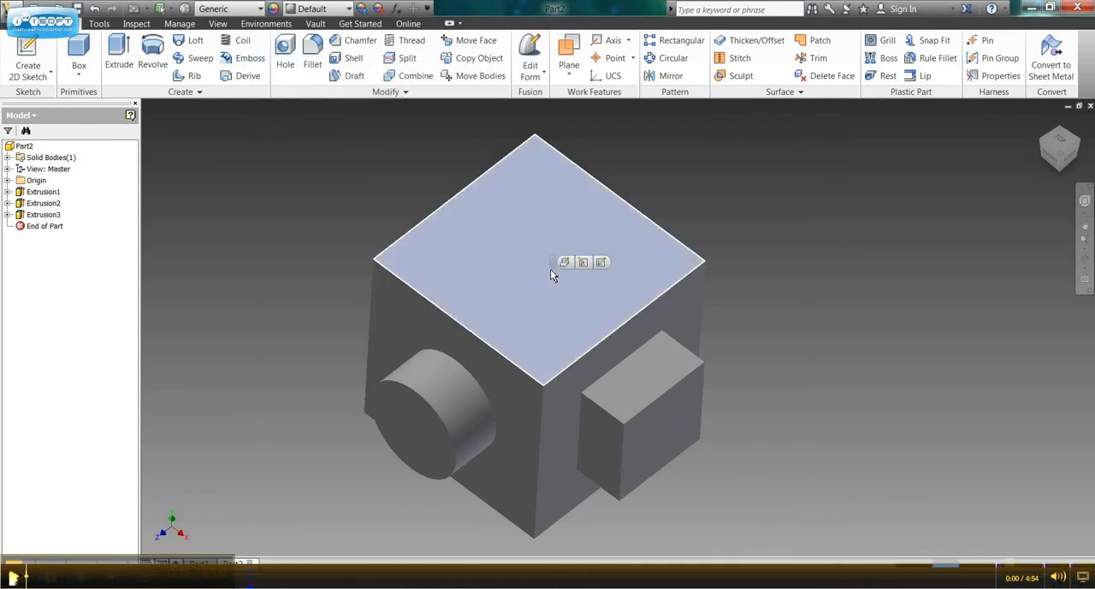
click(282, 58)
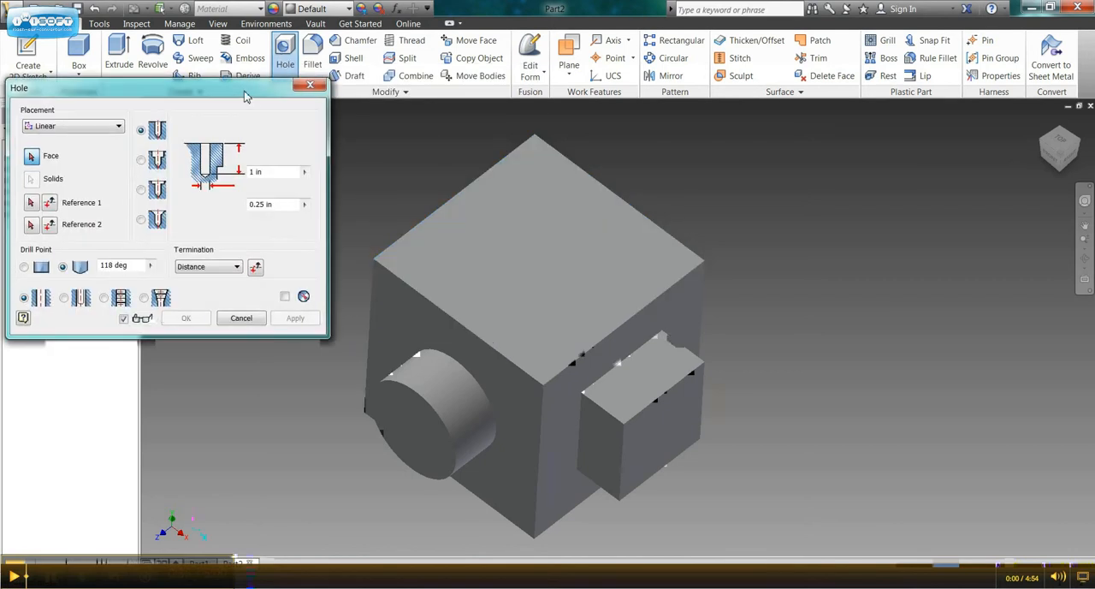
drag(245, 96, 266, 96)
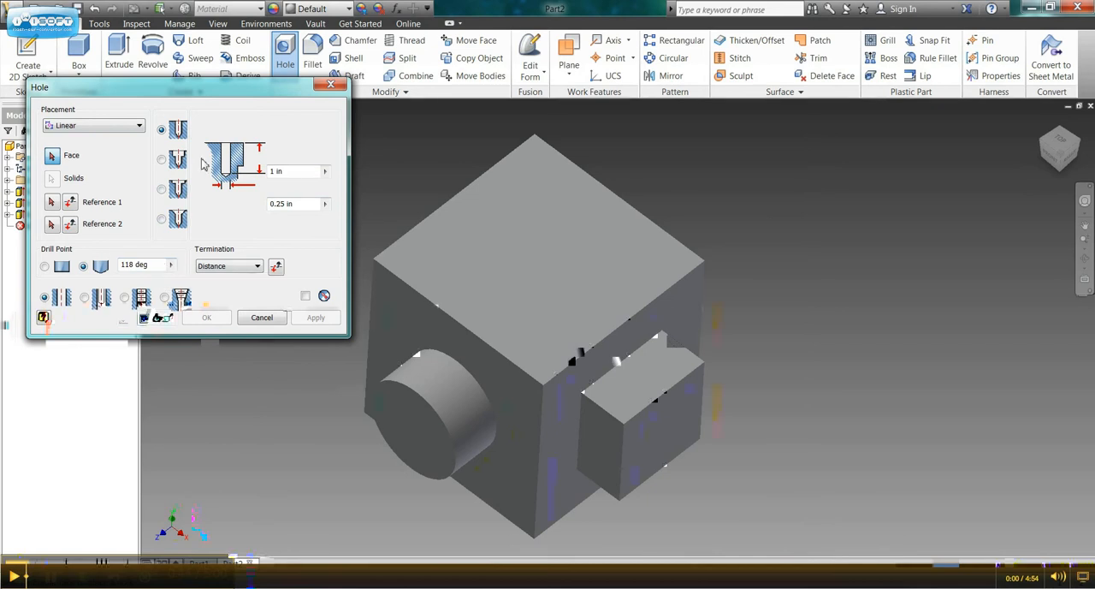
click(138, 126)
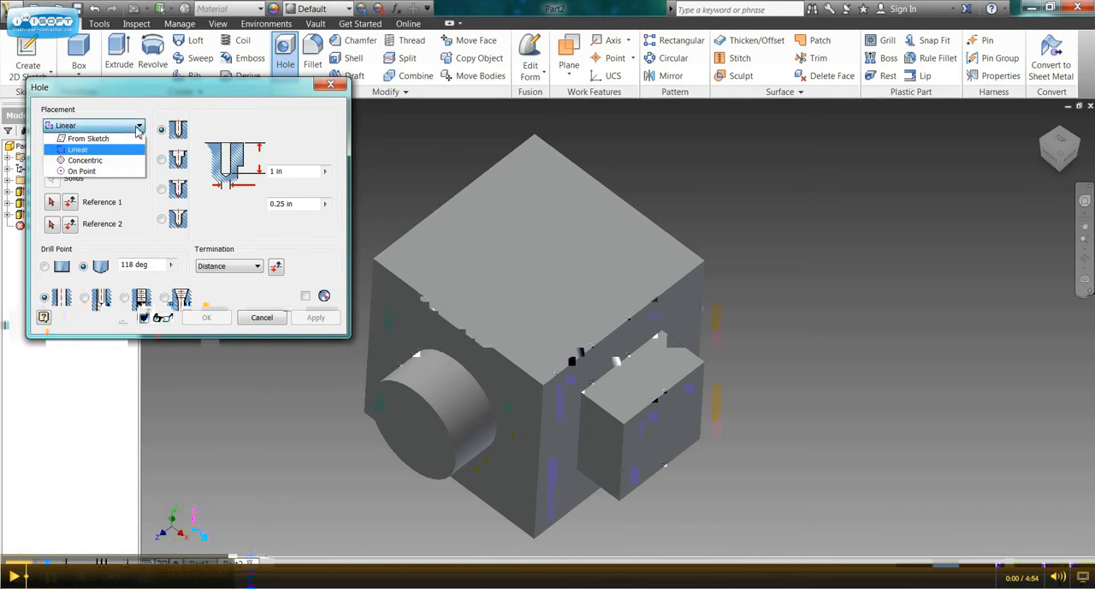
click(90, 152)
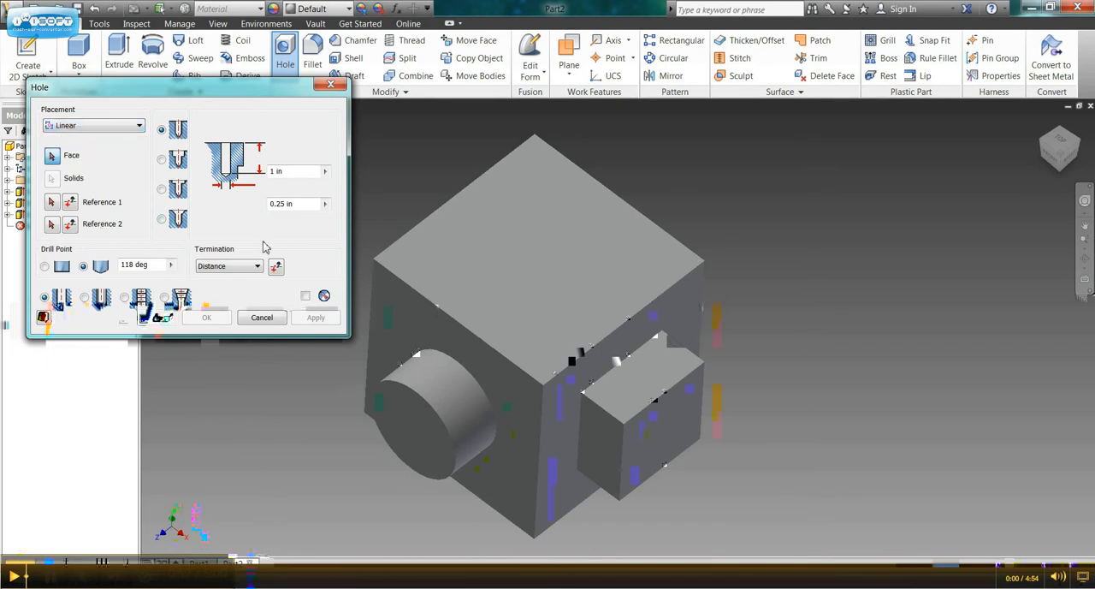
Place a flat-bottomed hole 0.5 in deep and 1 in in diameter on the cube's top face.
click(533, 236)
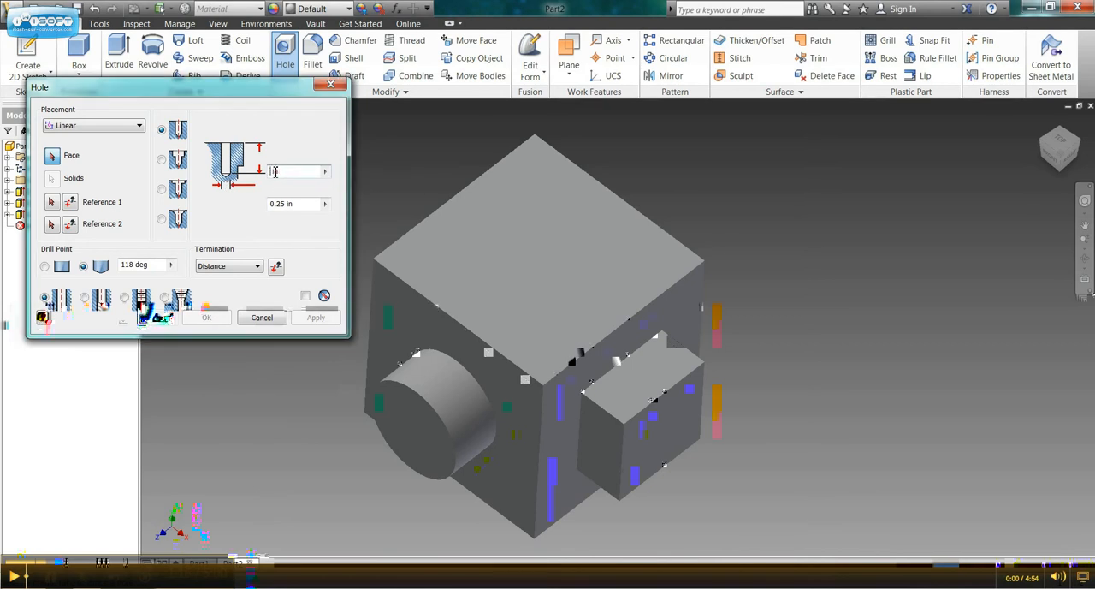
text(3)
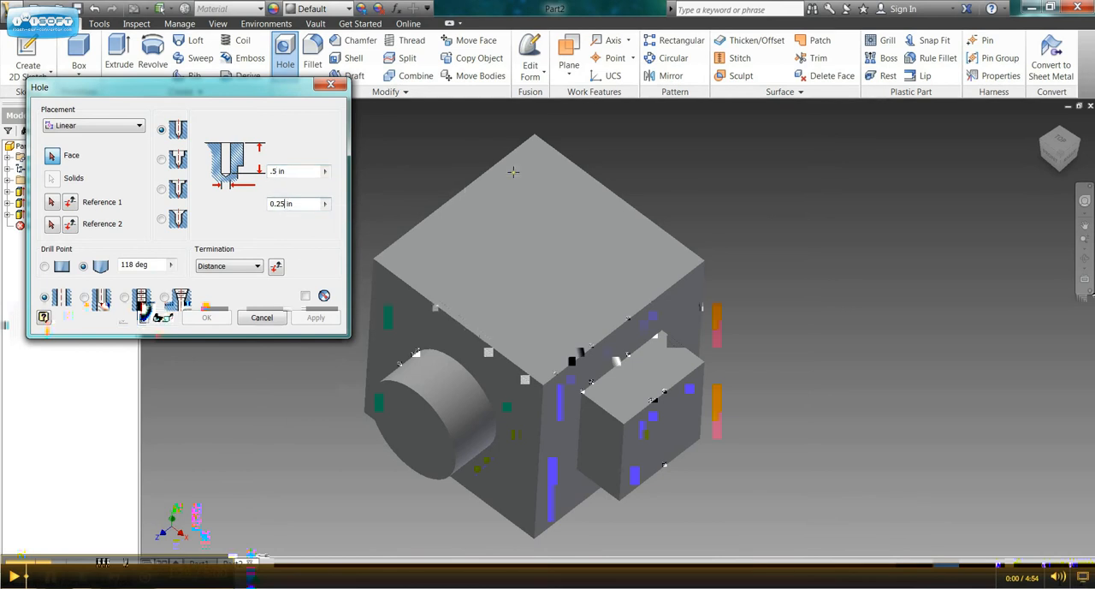
key(BackSpace)
key(BackSpace)
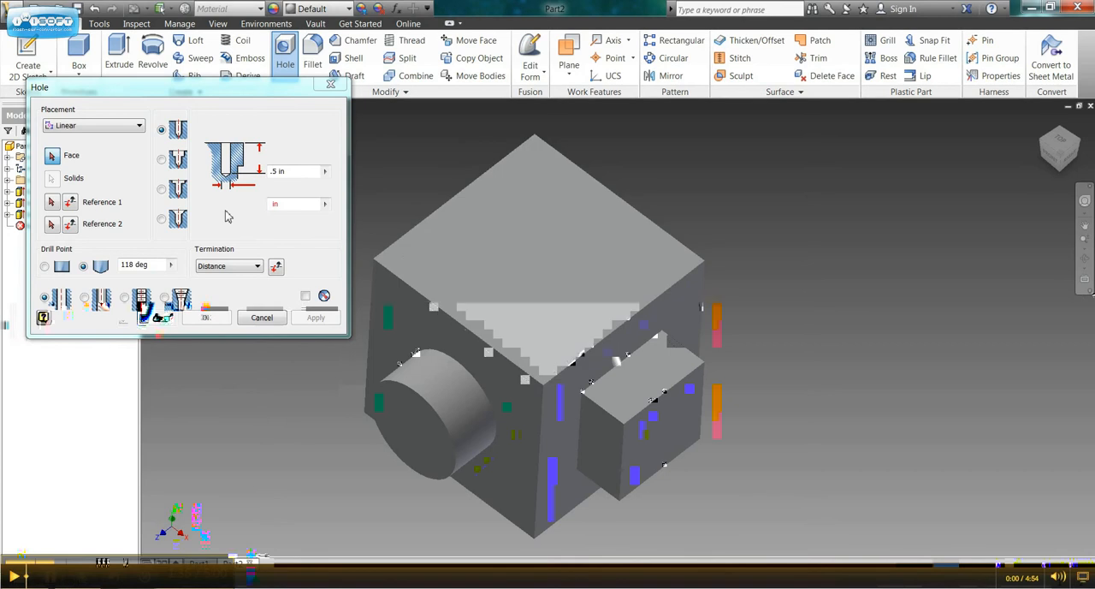
click(275, 205)
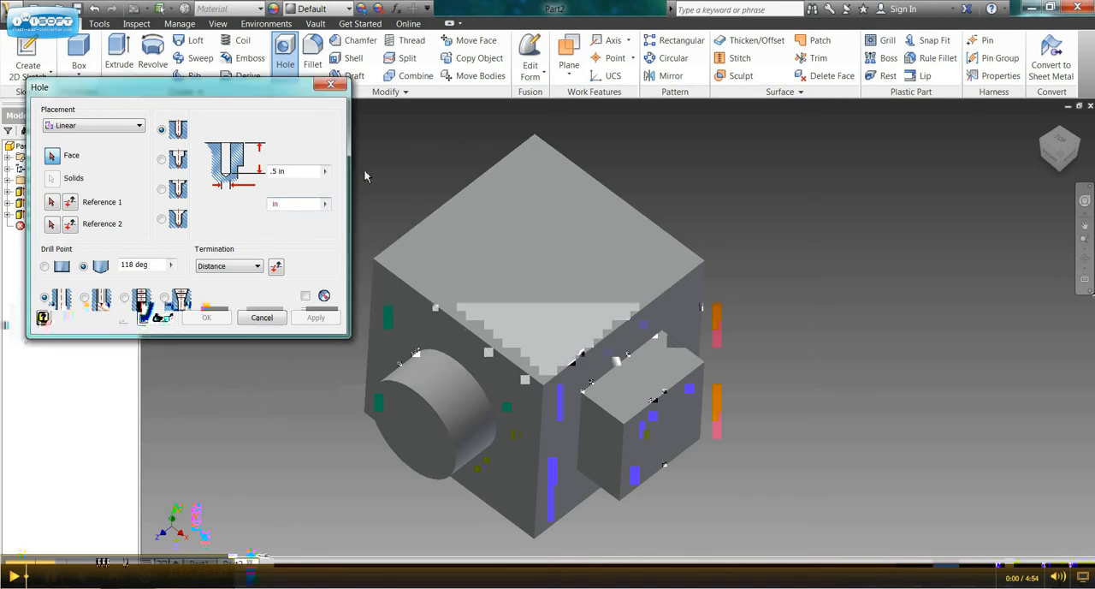
text(1)
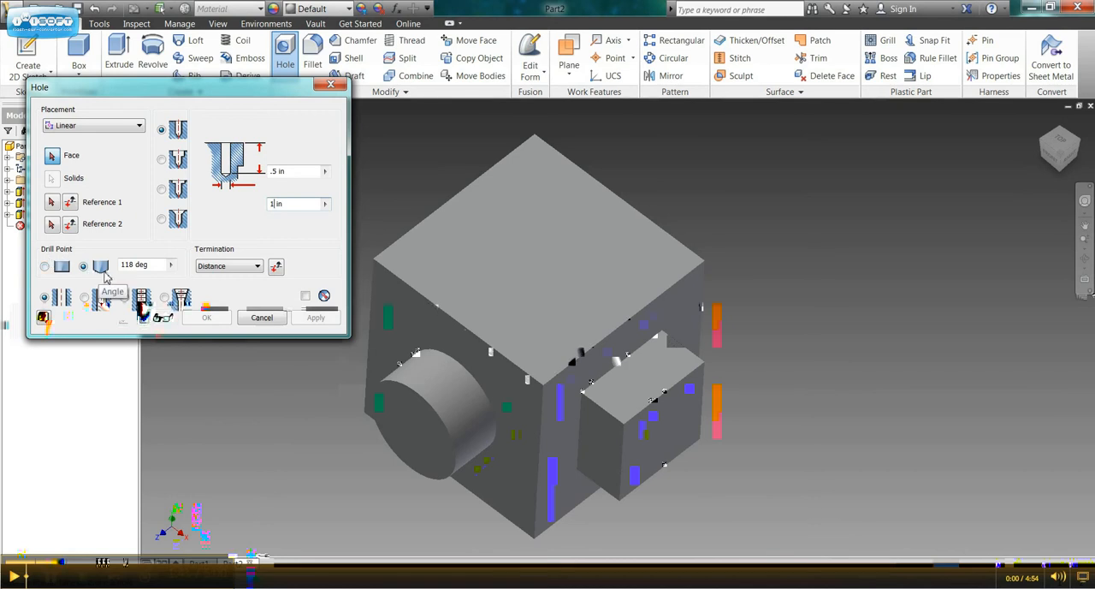
click(45, 268)
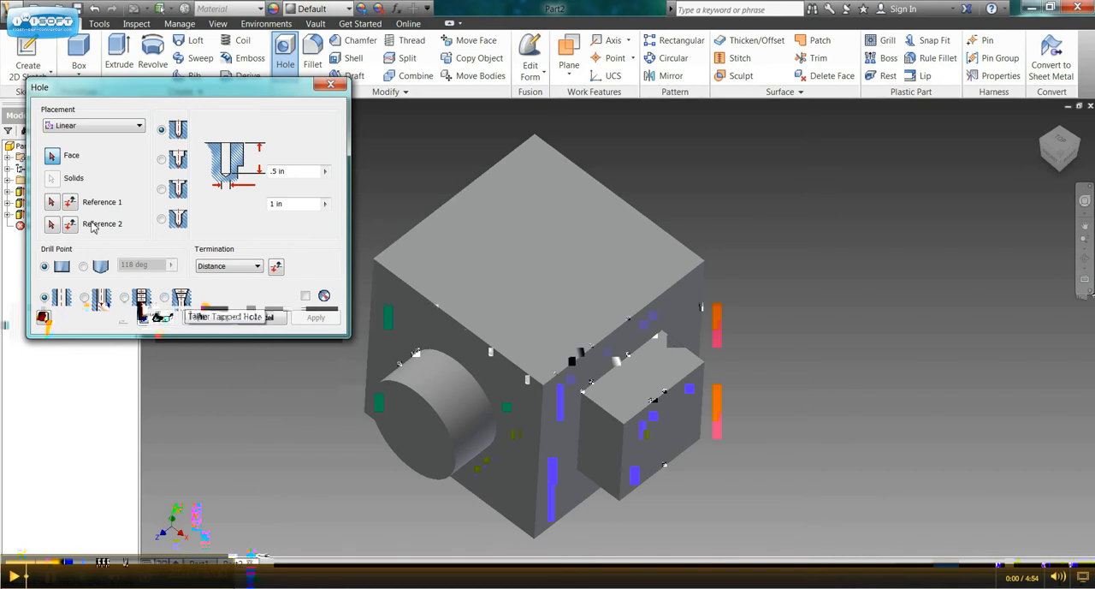
click(544, 261)
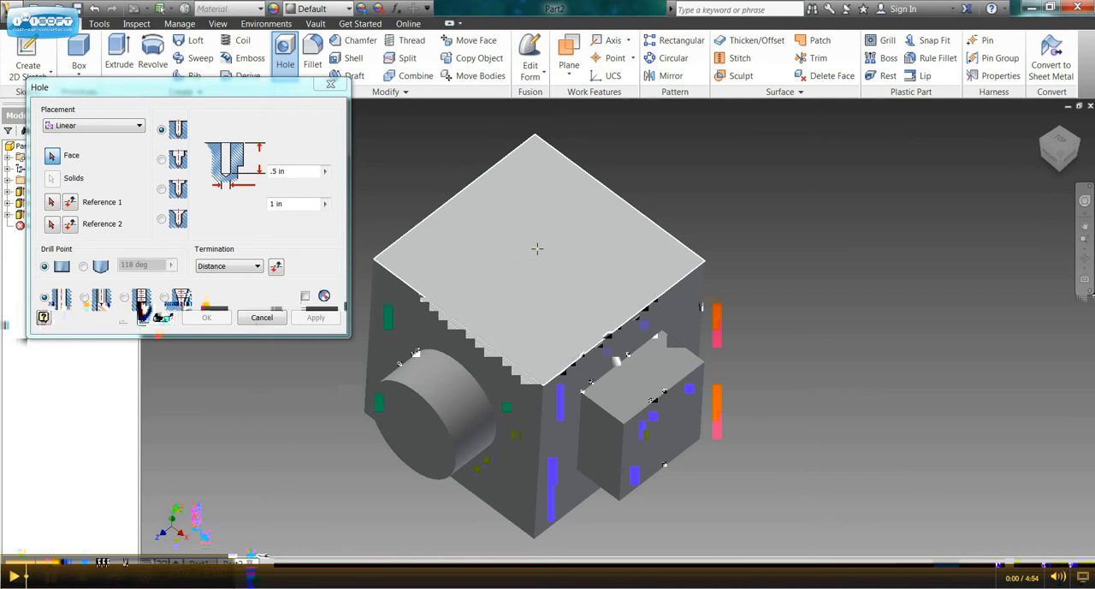
click(535, 248)
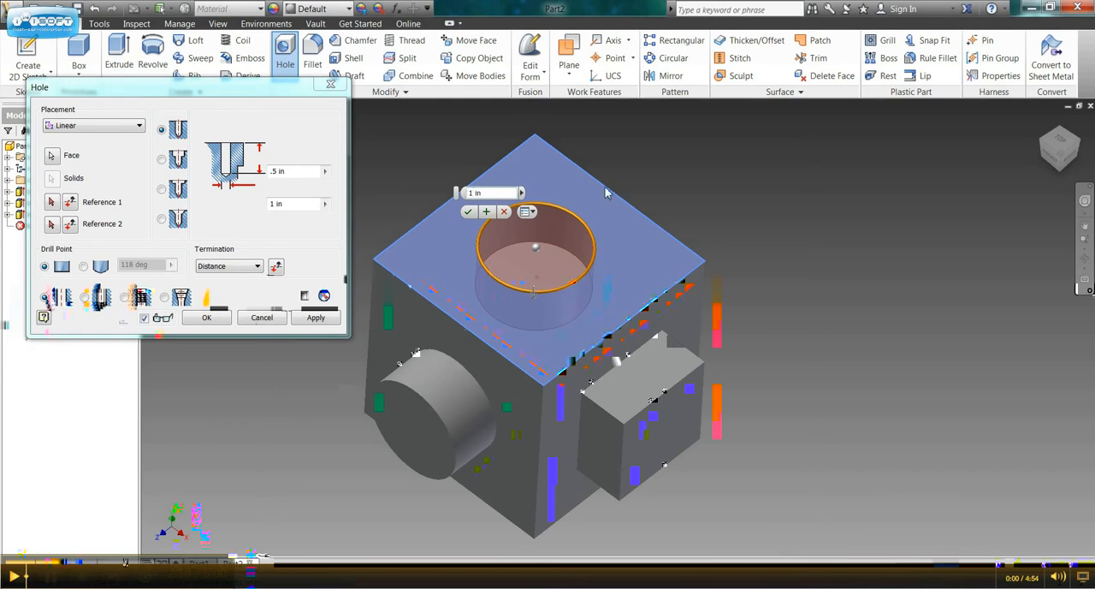
Try hole diameters of 1.5 in and 0.25 in, and return the diameter to 1 in.
text(5)
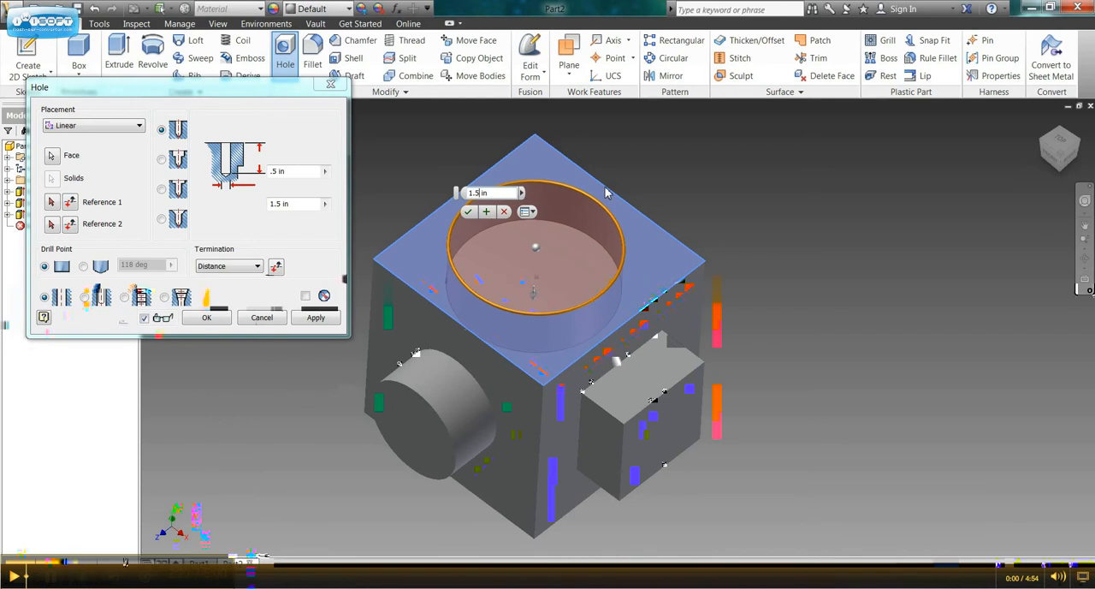
key(BackSpace)
key(BackSpace)
key(BackSpace)
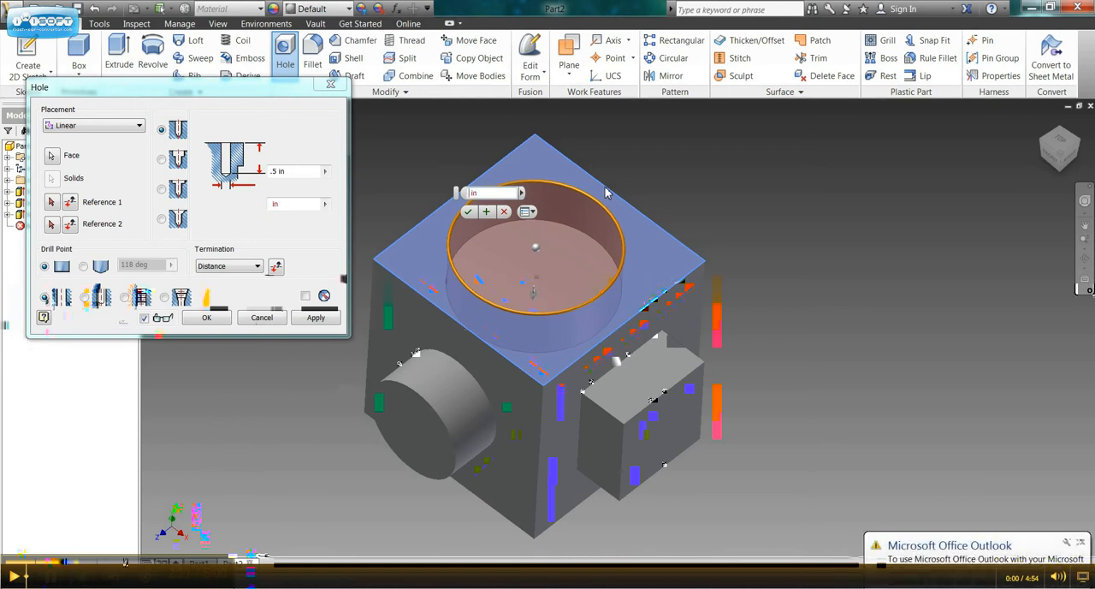
text(.25)
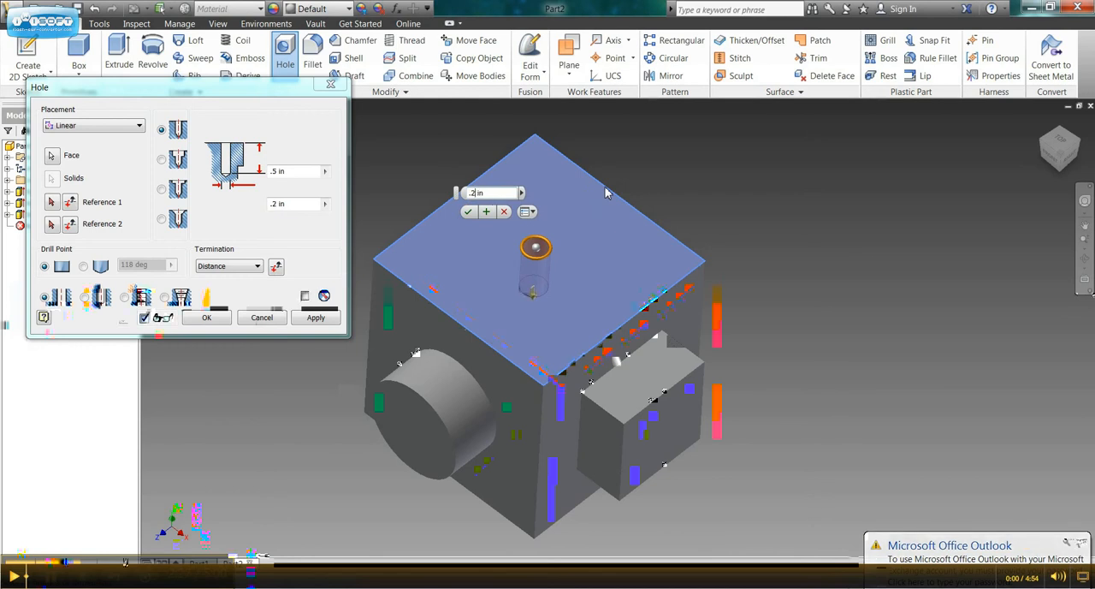
key(BackSpace)
key(BackSpace)
key(BackSpace)
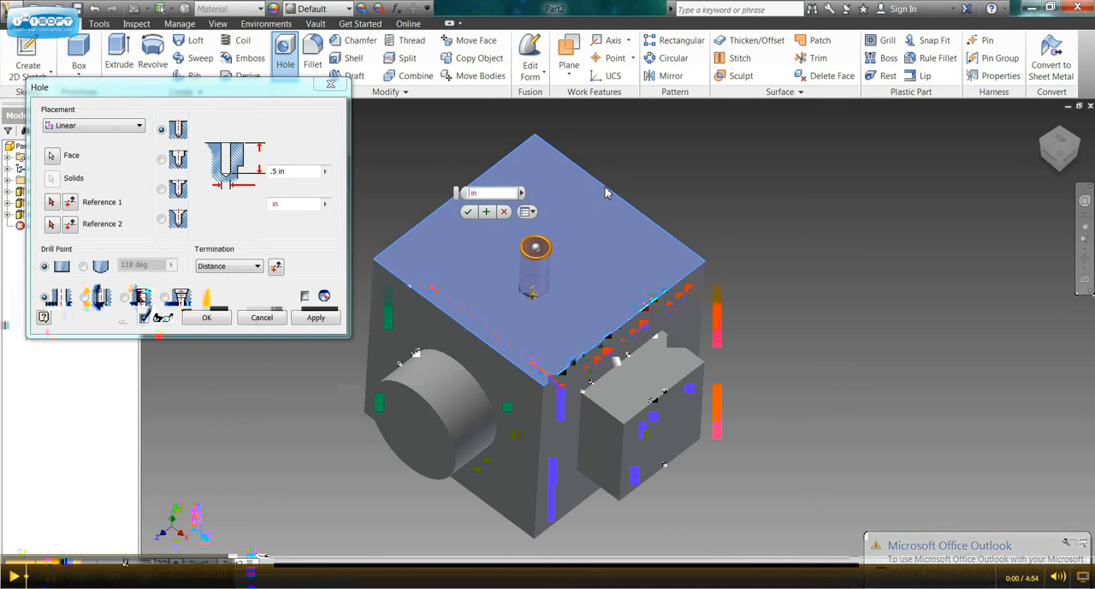
text(1)
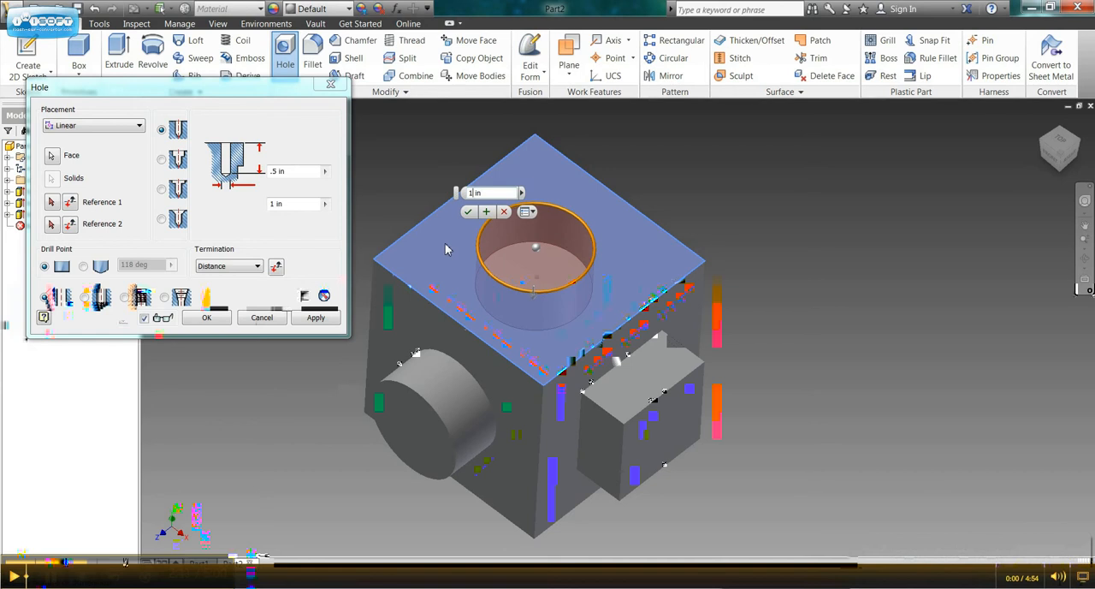
Reference the hole centre to the top face's back-right edge at a distance of 1 in.
click(51, 201)
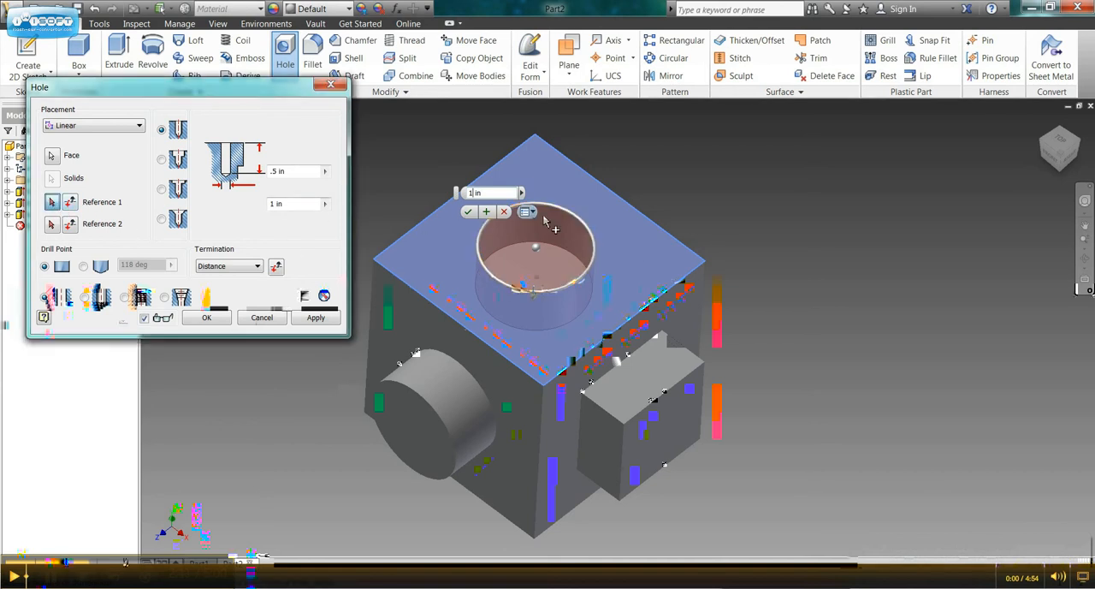
click(621, 199)
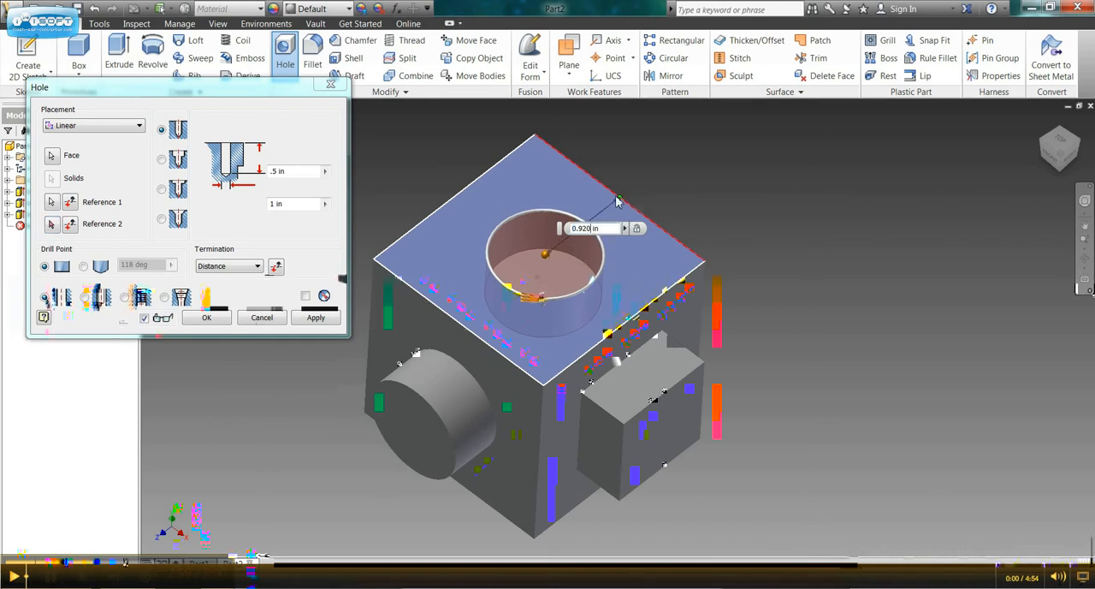
key(BackSpace)
key(BackSpace)
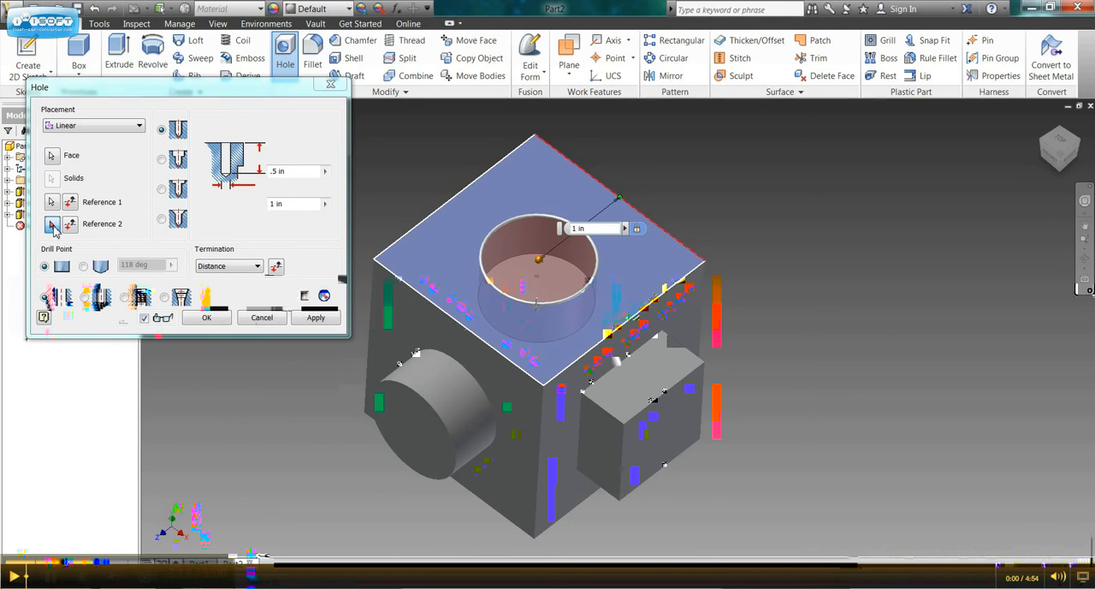
Reference the hole centre to the top face's back-left edge at 1 in and create the hole.
click(52, 225)
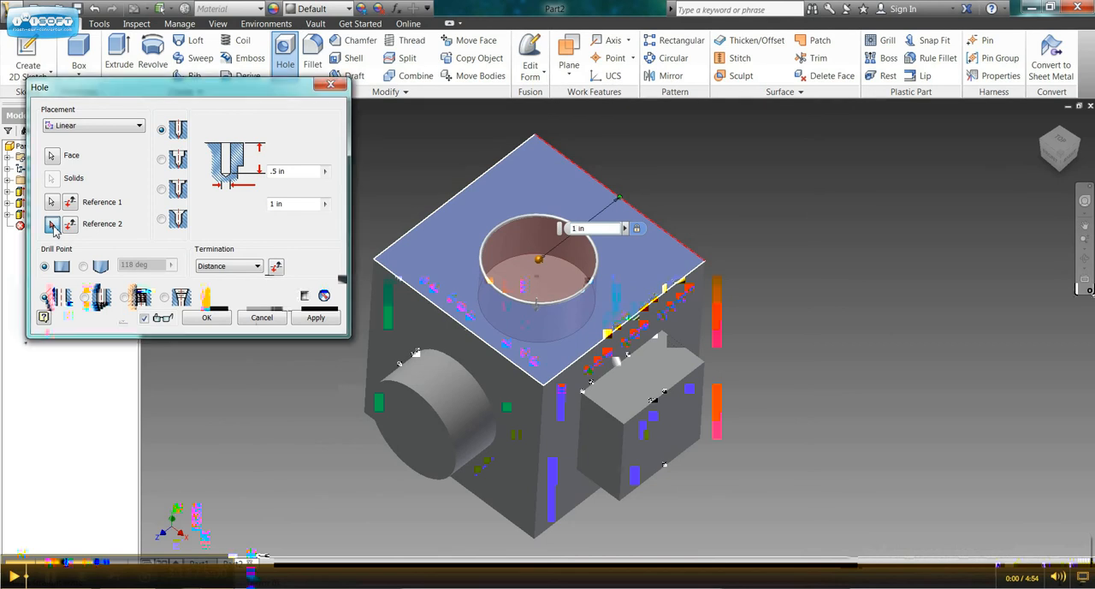
click(456, 200)
click(456, 199)
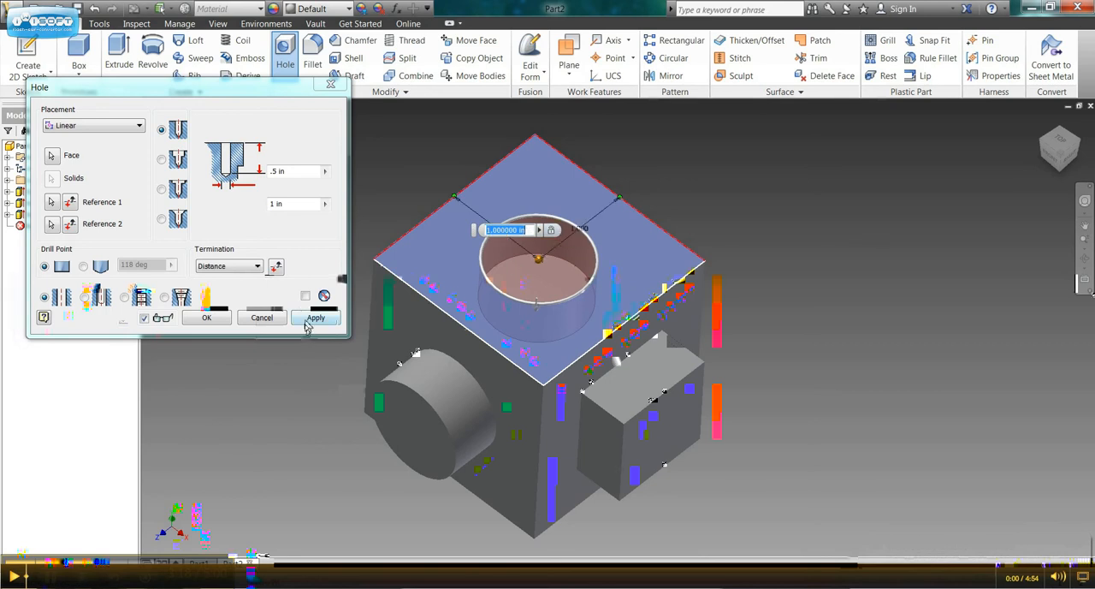
click(313, 318)
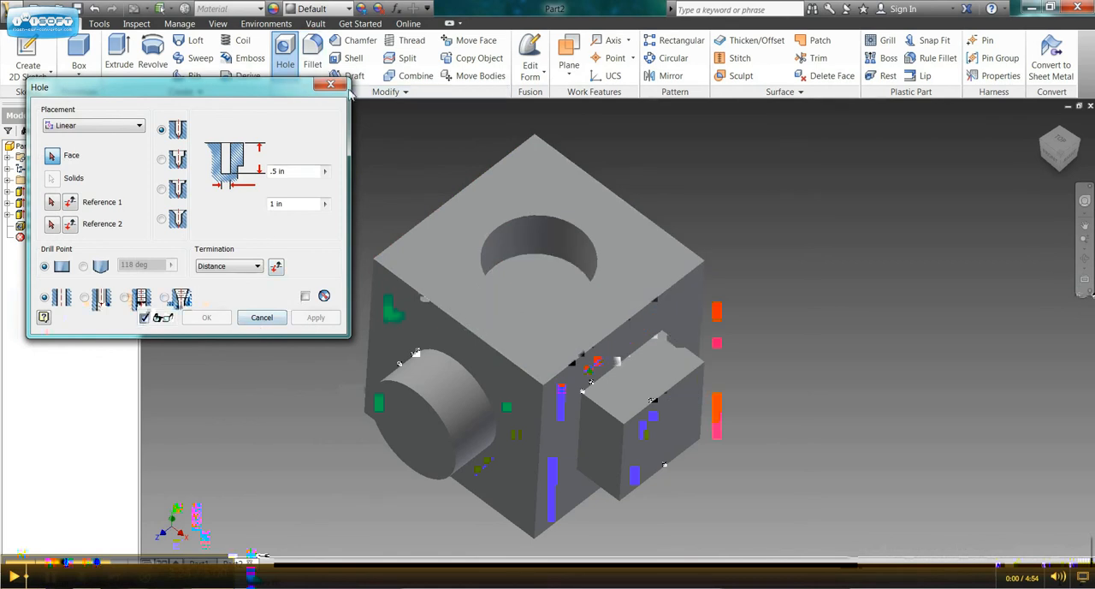
click(330, 85)
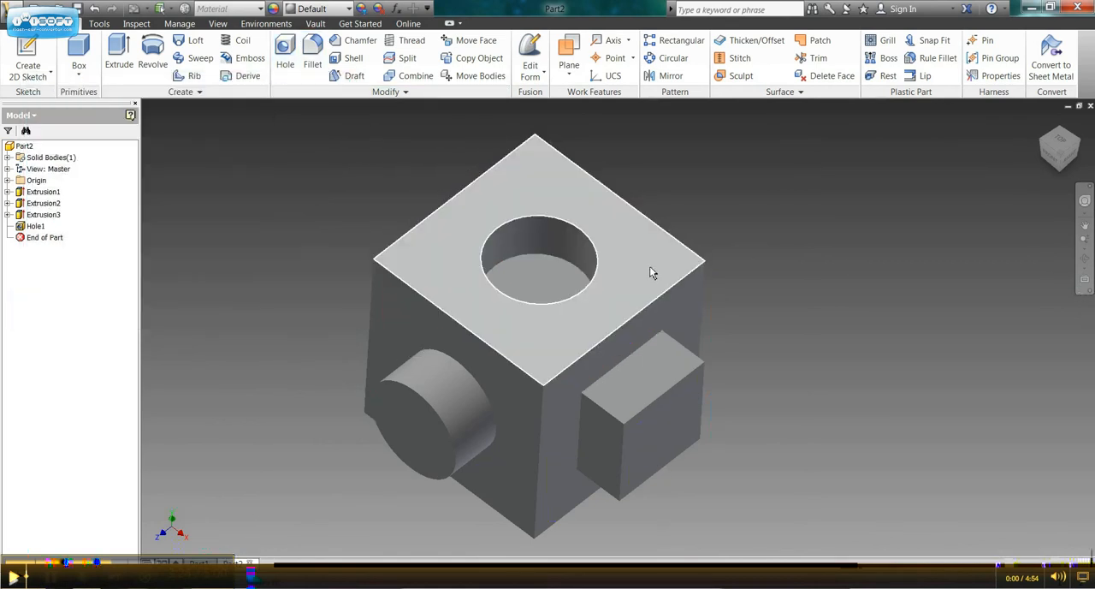
Add a full-length thread, displayed in the model, to the cylindrical wall of the top hole.
shift+middle_drag(650, 272, 662, 242)
drag(646, 262, 525, 296)
shift+middle_drag(525, 296, 539, 301)
scroll(540, 302, up, 3)
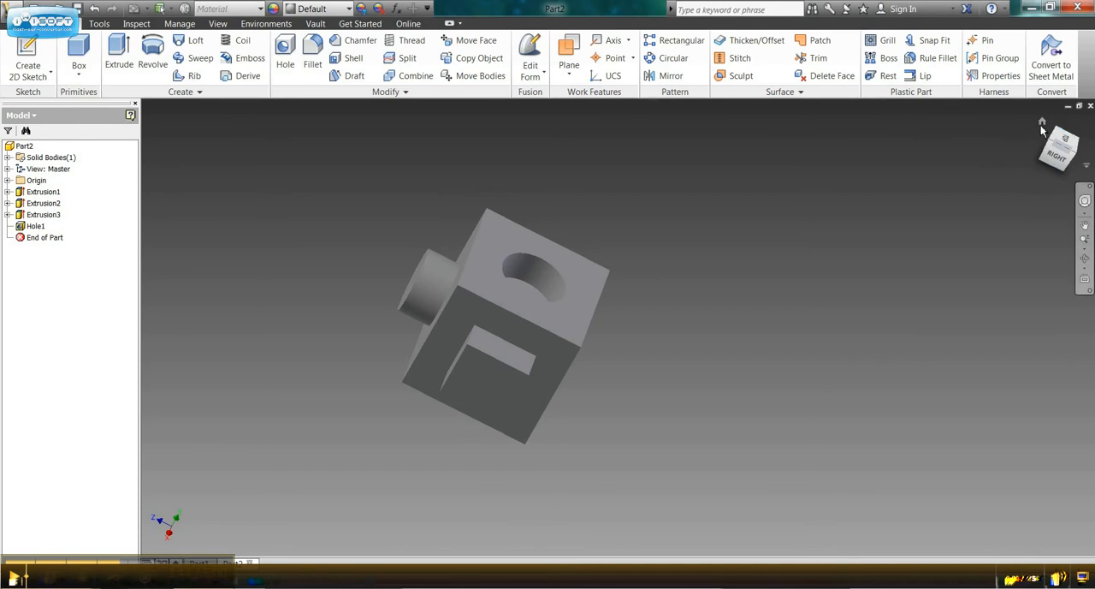
click(1041, 125)
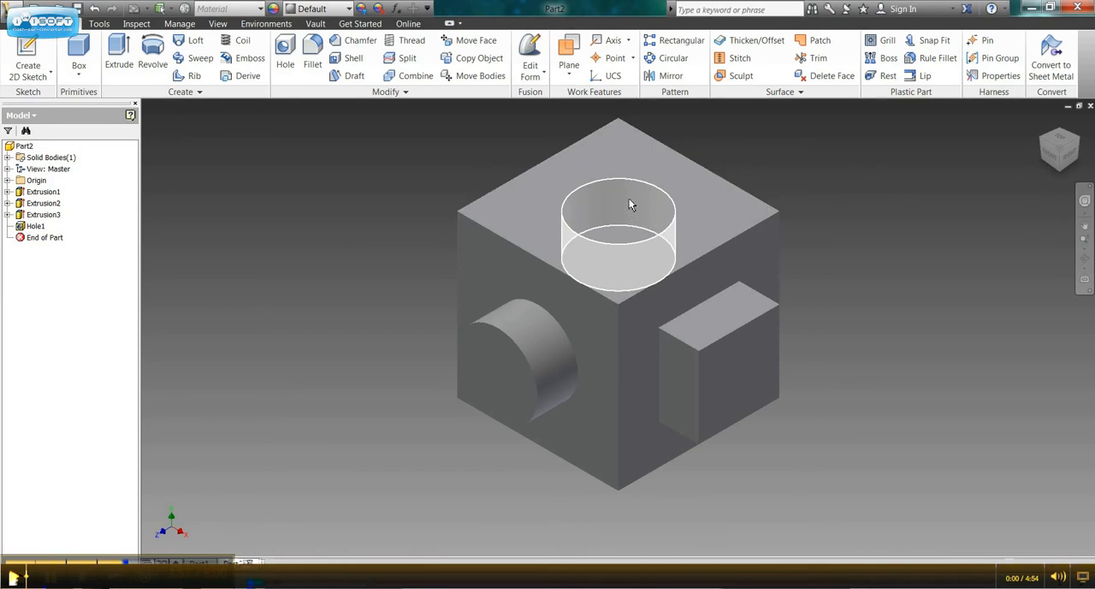
mouse_move(632, 203)
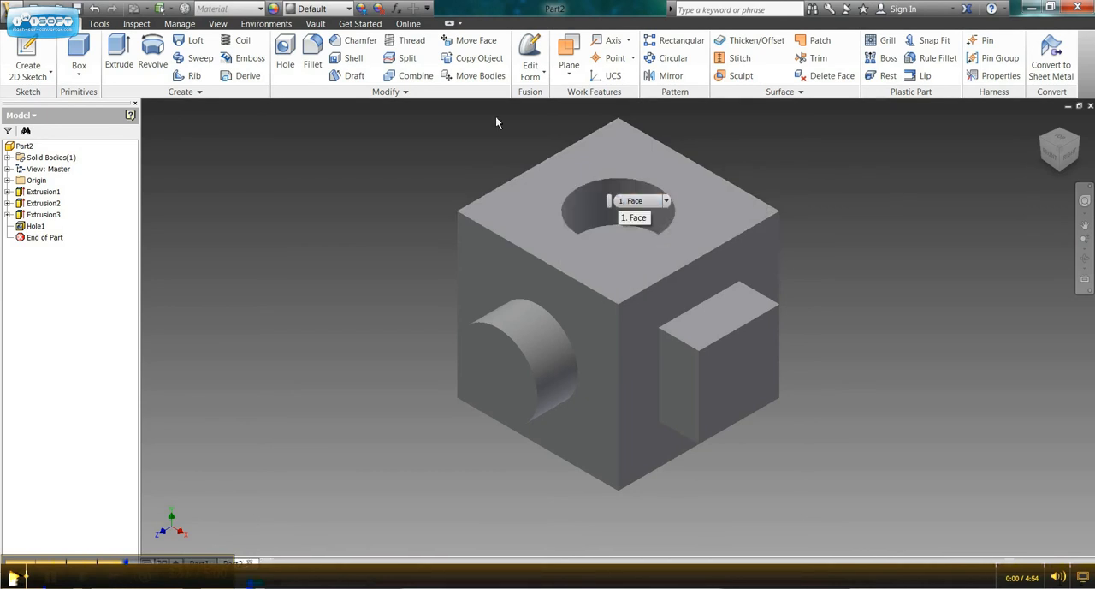
click(408, 48)
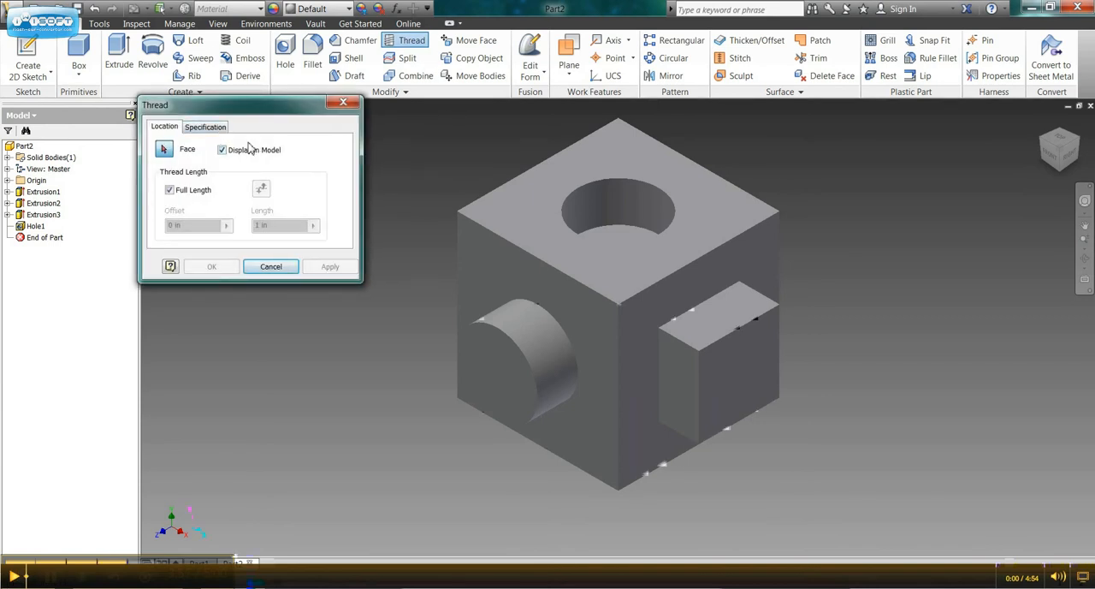
click(622, 200)
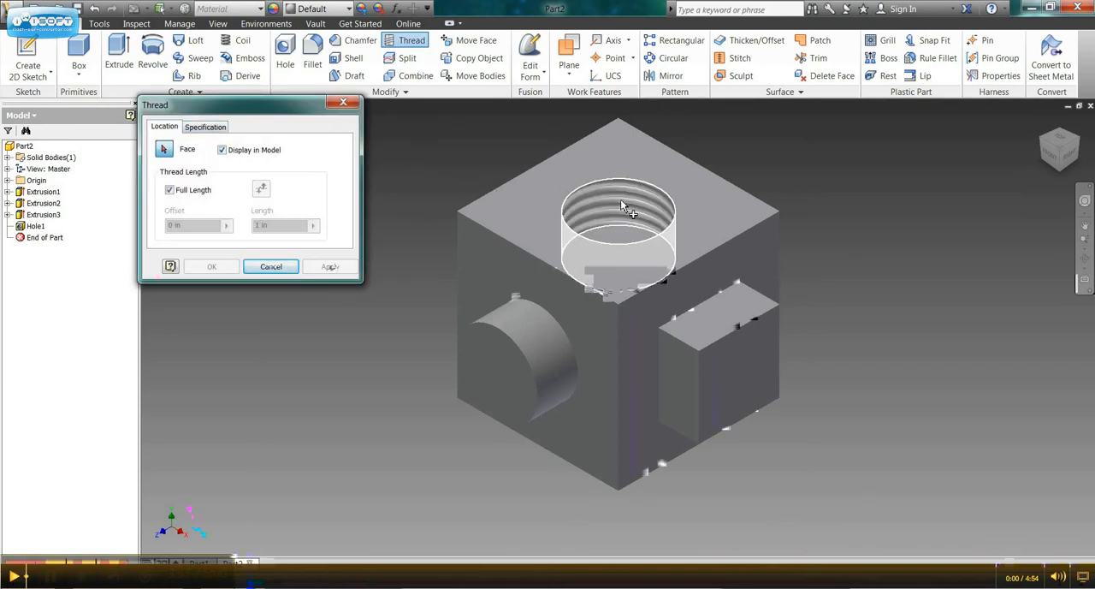
click(622, 207)
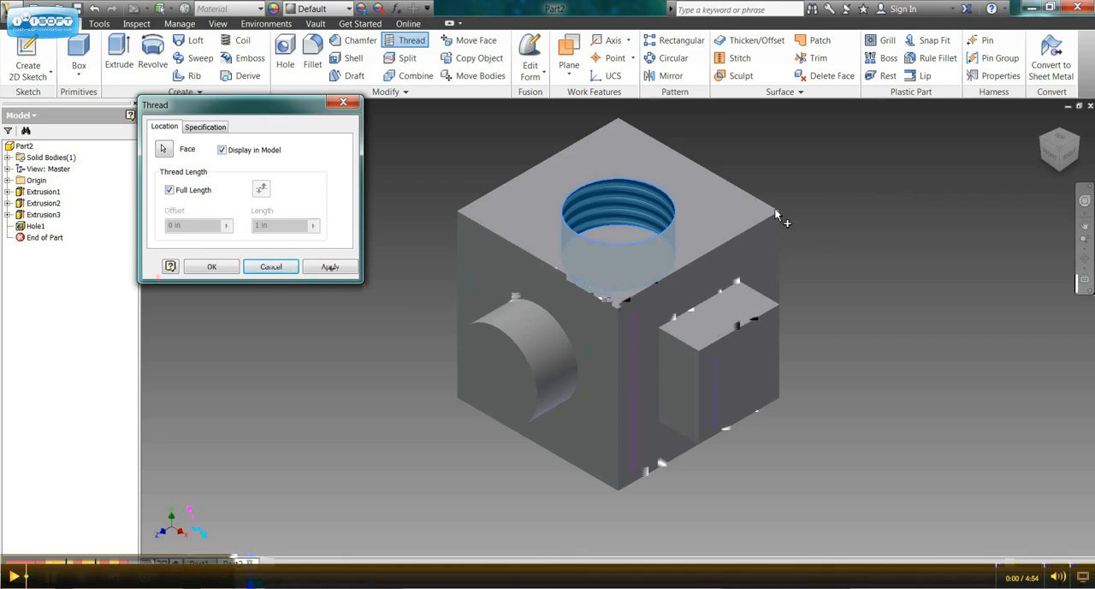
click(329, 266)
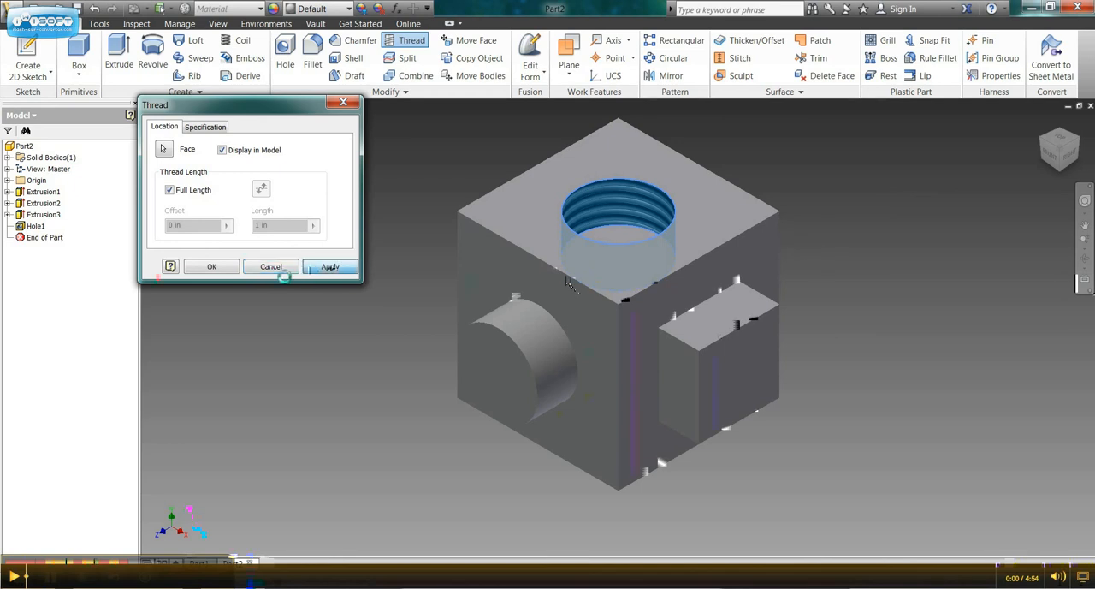
click(341, 106)
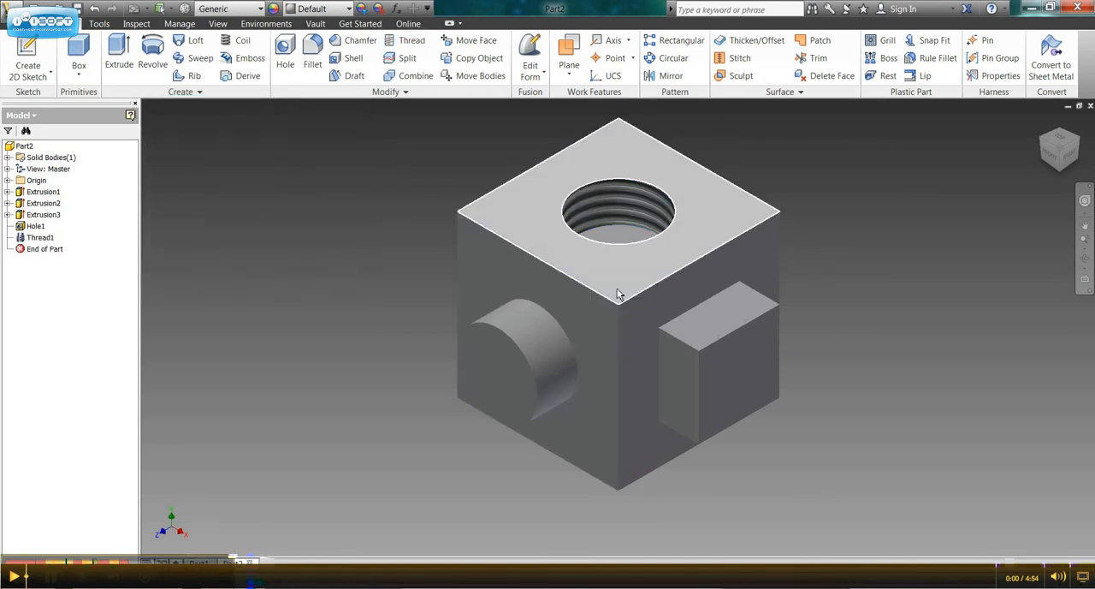
Chamfer the four outer edges of the cube's top face with a distance of 0.125 in.
mouse_move(621, 294)
shift+middle_down()
mouse_move(621, 312)
mouse_move(580, 287)
mouse_move(621, 276)
shift+middle_up()
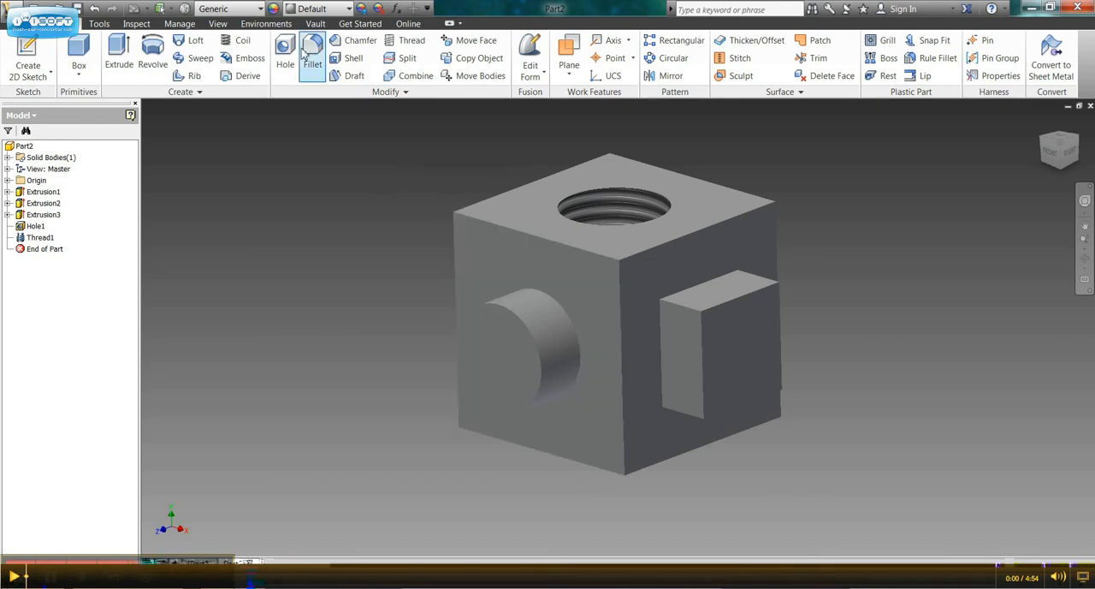
click(359, 44)
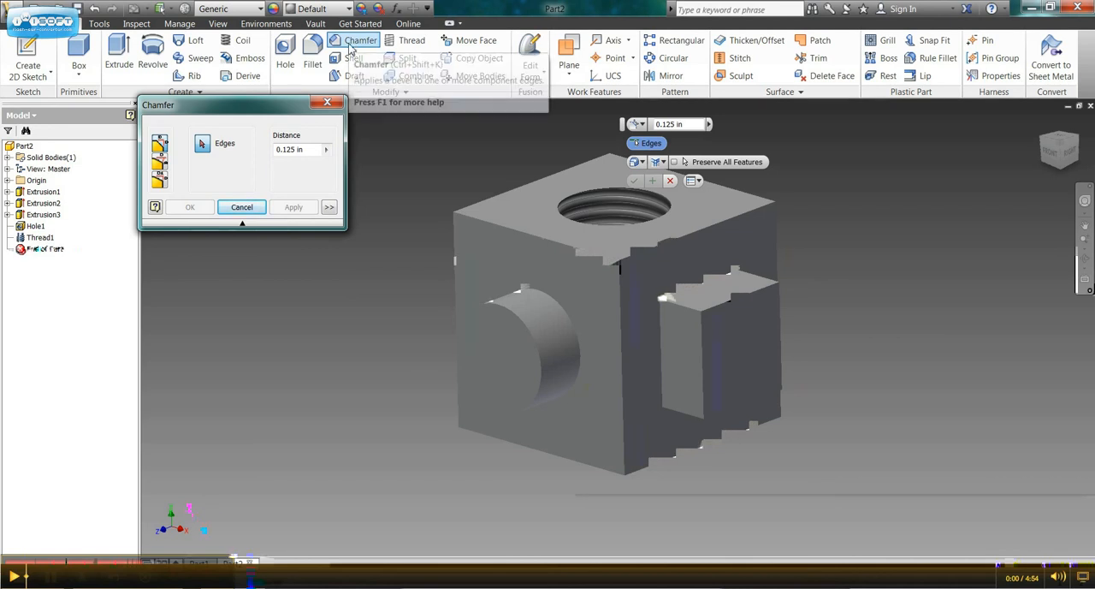
click(582, 255)
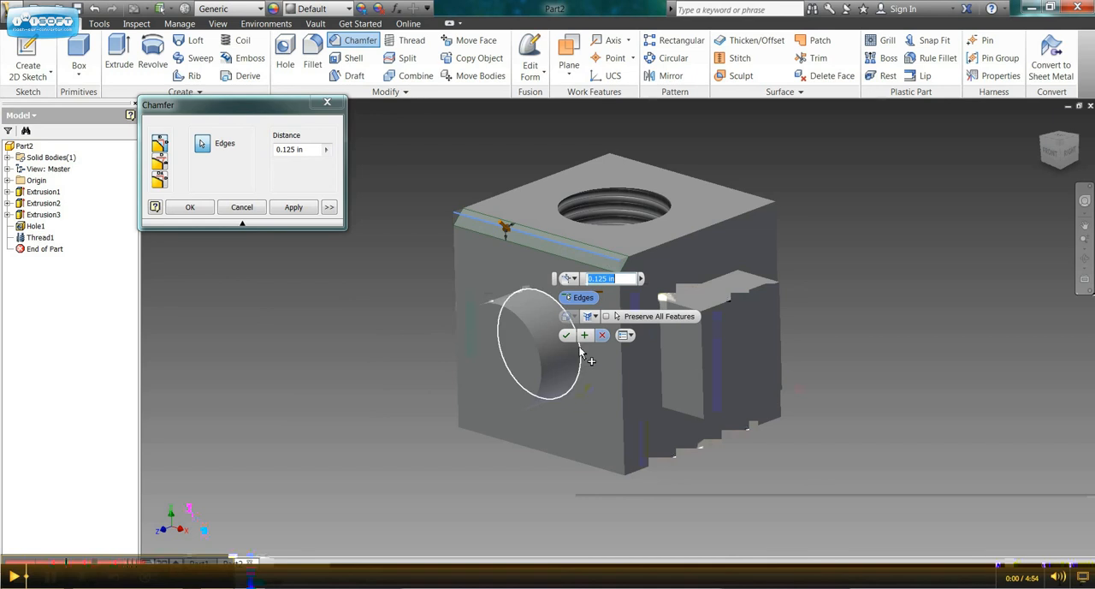
click(664, 249)
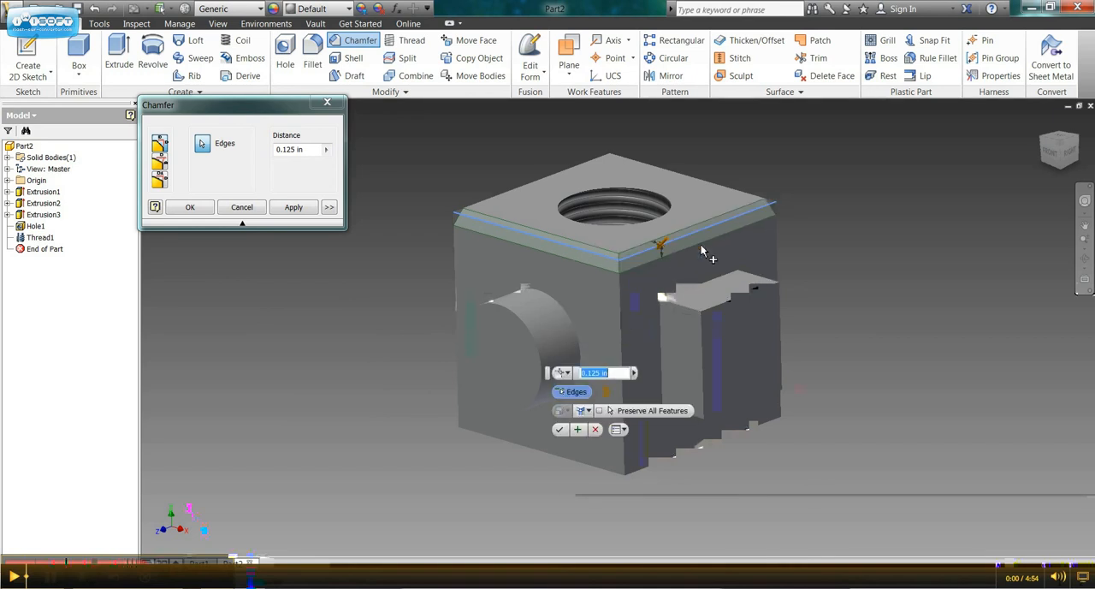
shift+middle_drag(702, 250, 643, 305)
click(633, 229)
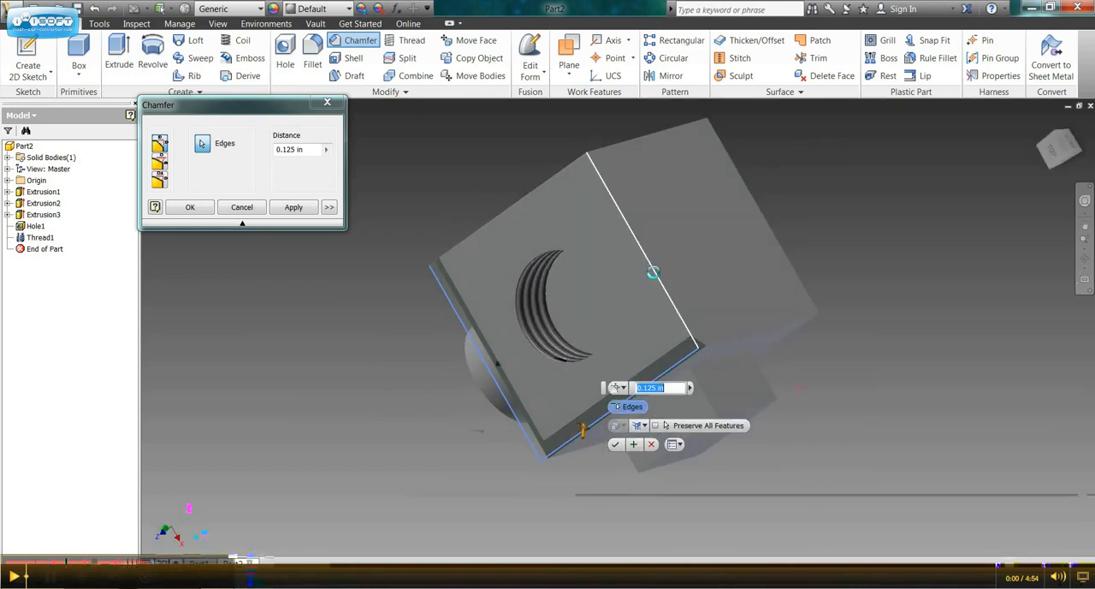
click(507, 207)
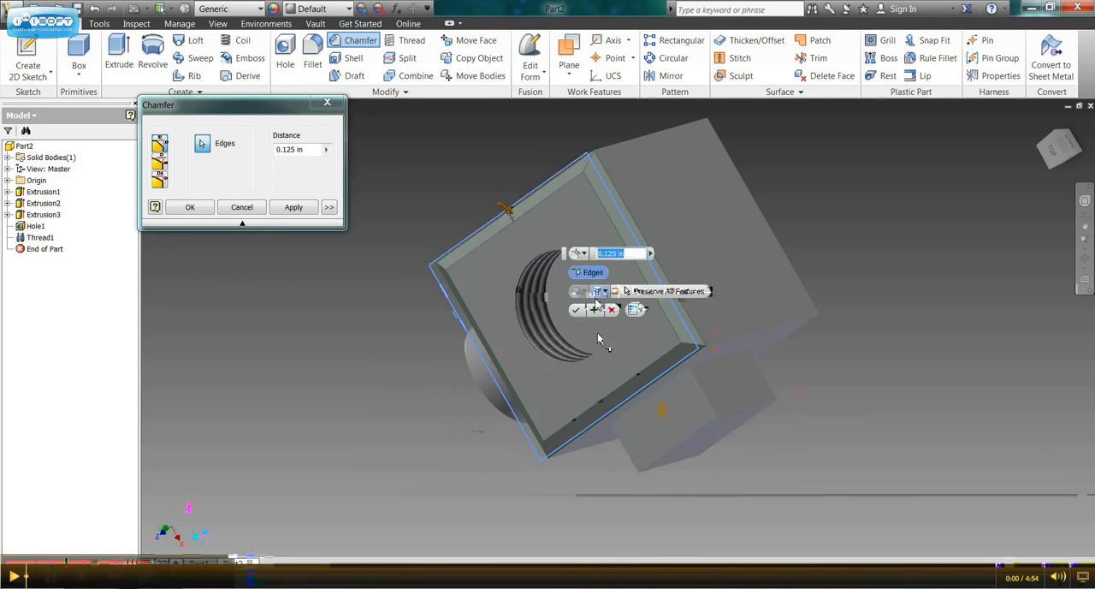
click(576, 311)
shift+middle_drag(590, 448, 592, 382)
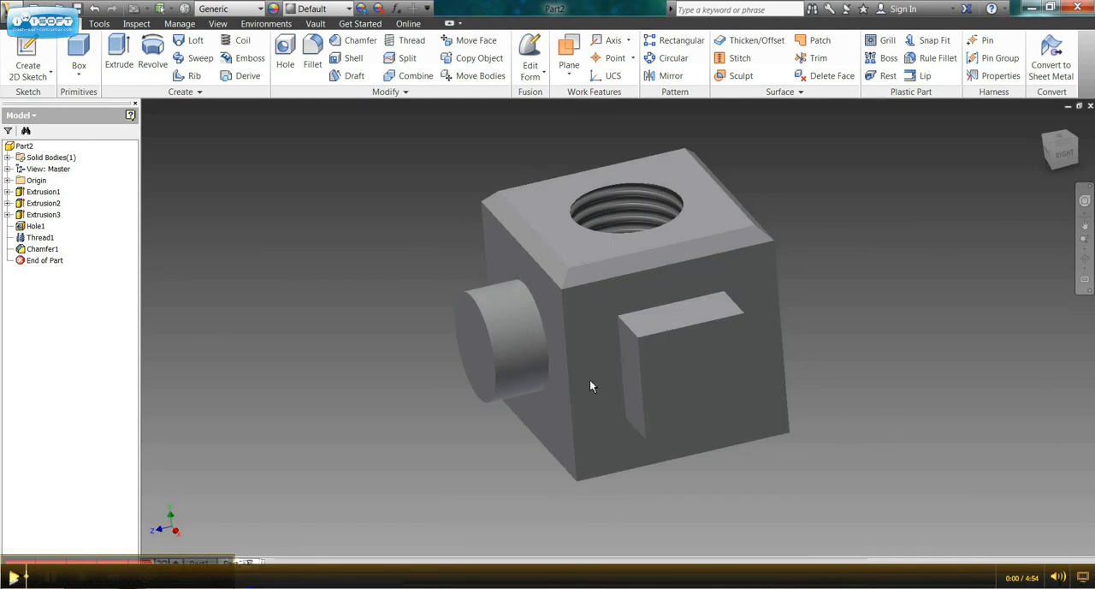